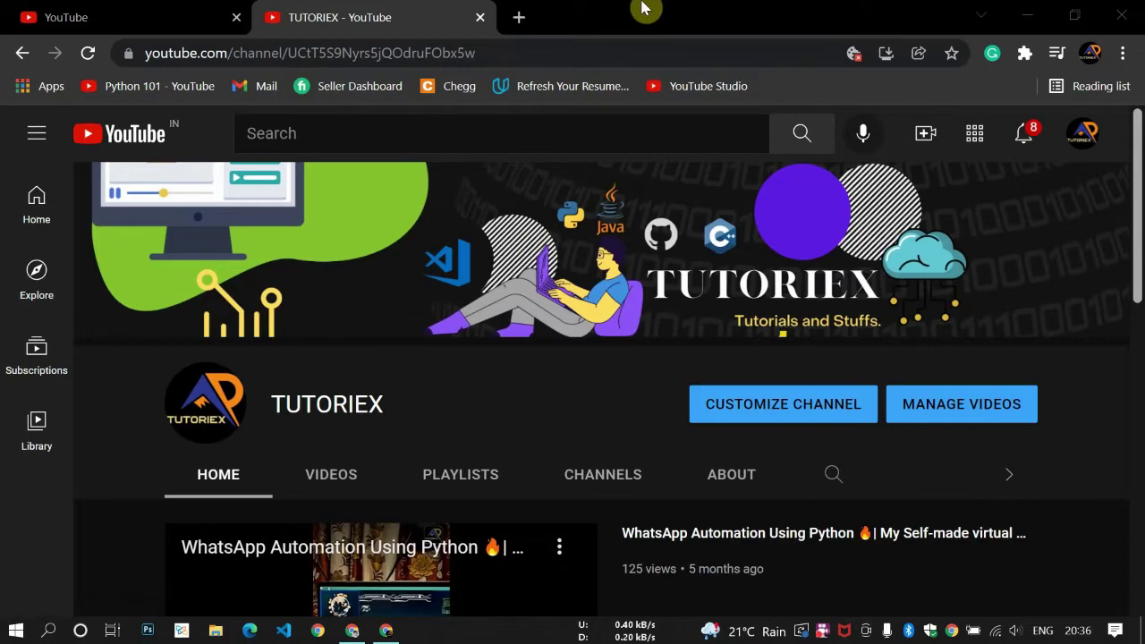
pyautogui.click(183, 9)
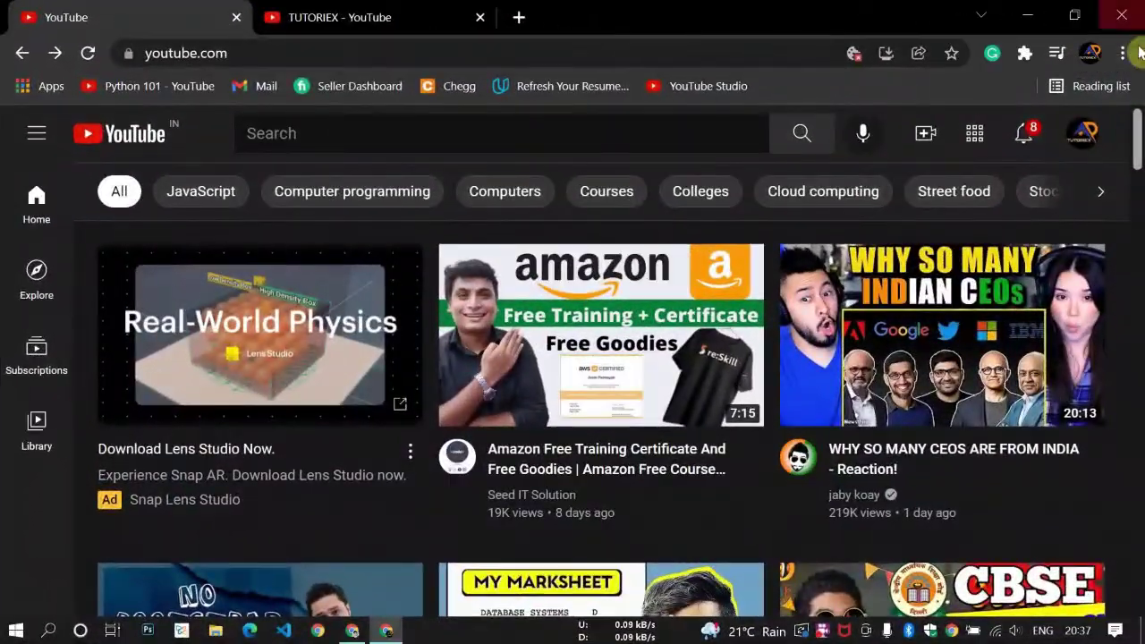
pyautogui.moveTo(1138, 132)
pyautogui.mouseDown()
pyautogui.moveTo(1127, 340)
pyautogui.moveTo(1139, 410)
pyautogui.moveTo(1114, 199)
pyautogui.moveTo(1129, 122)
pyautogui.mouseUp()
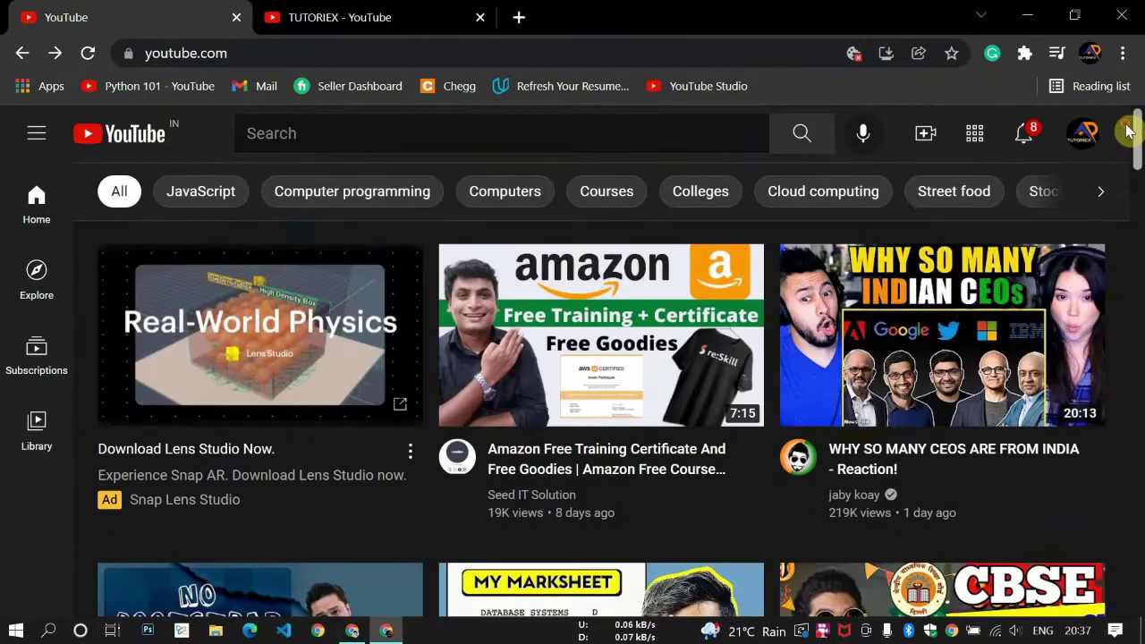
pyautogui.click(498, 411)
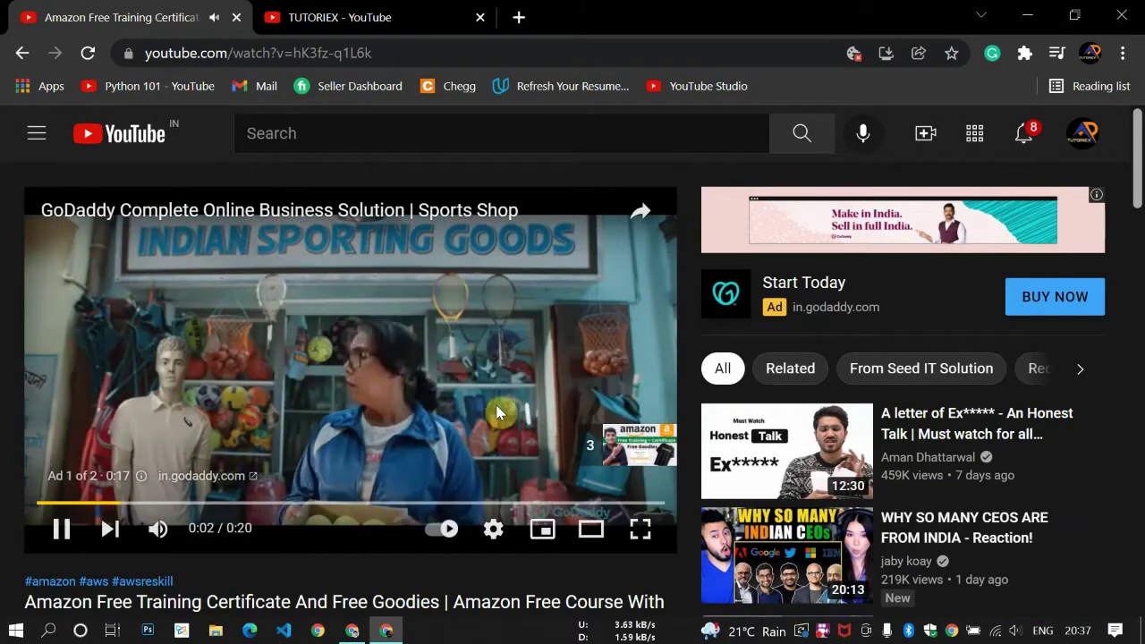
pyautogui.click(631, 445)
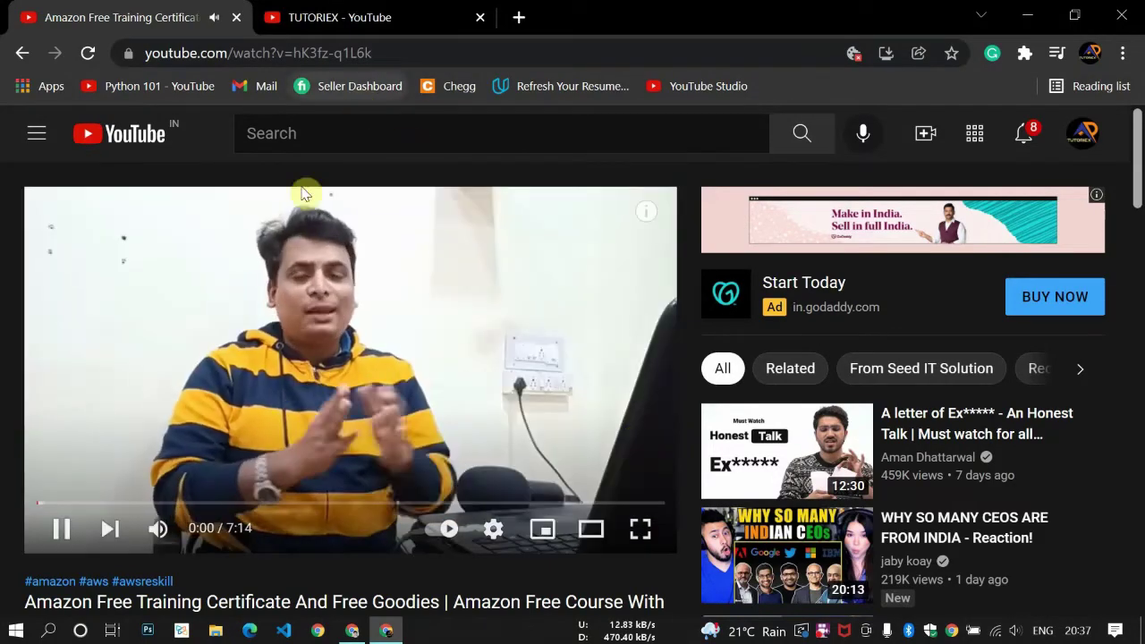
pyautogui.click(302, 273)
pyautogui.click(22, 52)
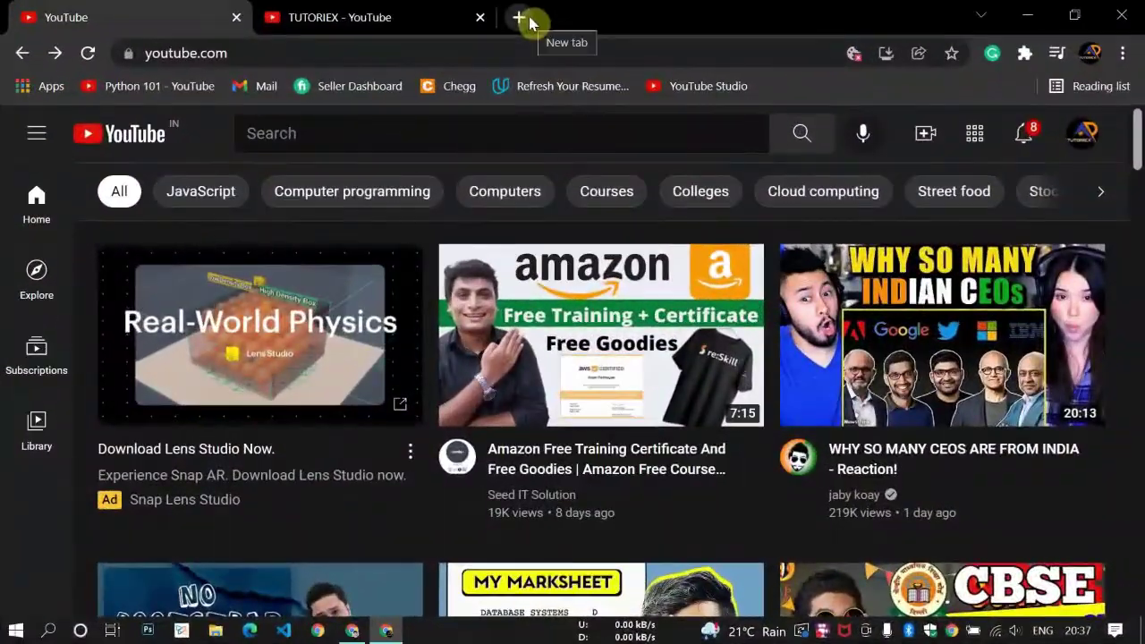
# In a new tab, search Google for 'chrome web store' and find the store result
pyautogui.click(748, 117)
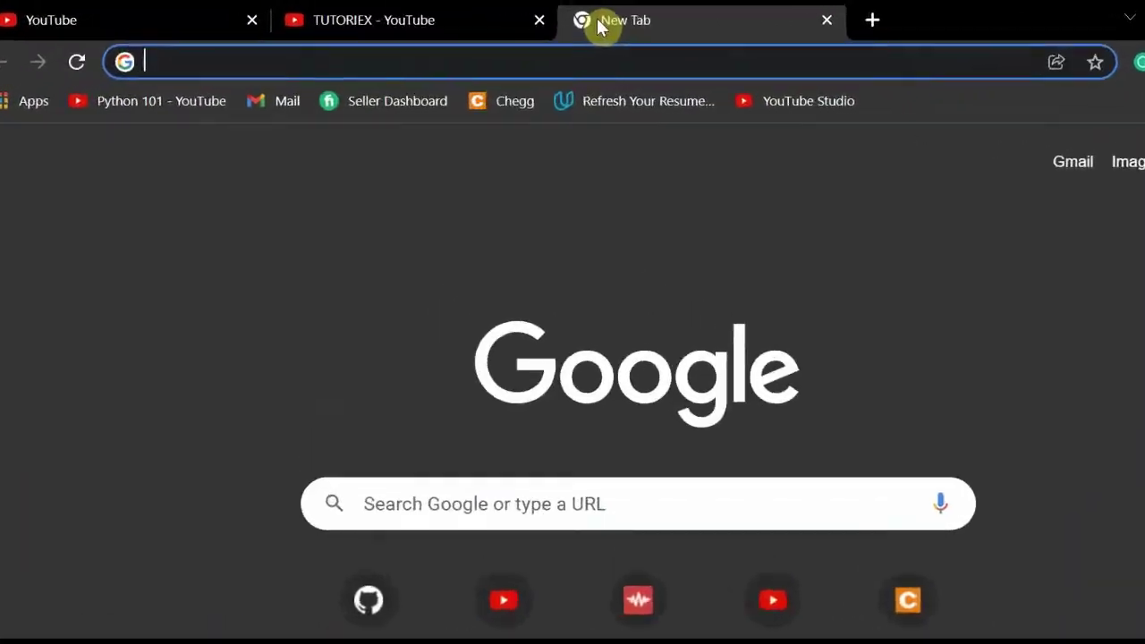
pyautogui.write('cj')
pyautogui.press('BackSpace')
pyautogui.write('hrome ')
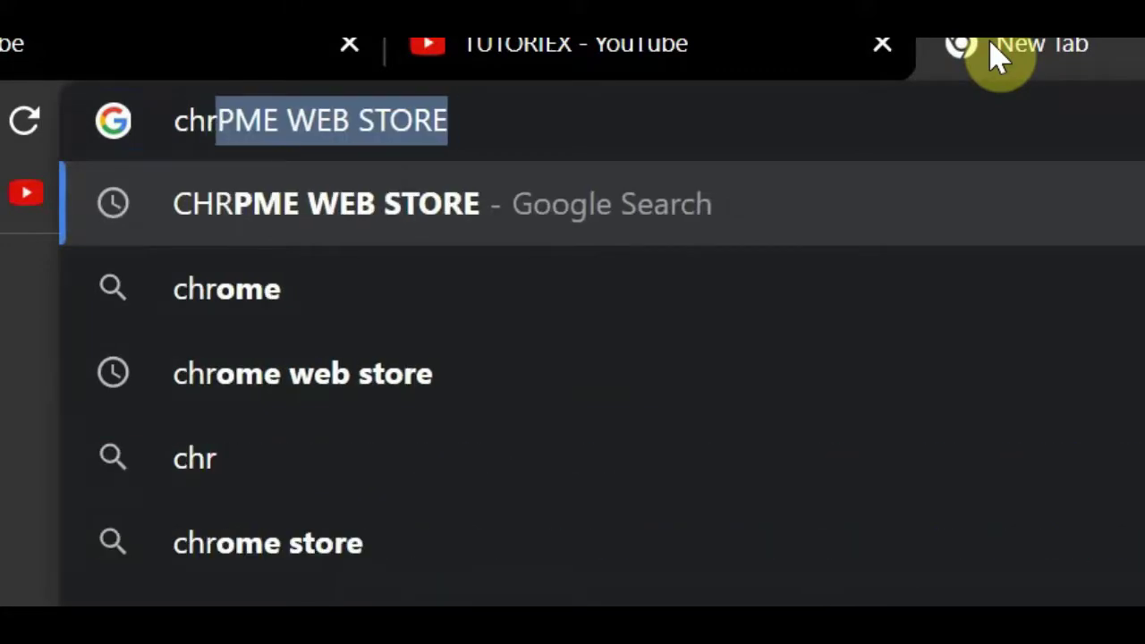
pyautogui.write('web store')
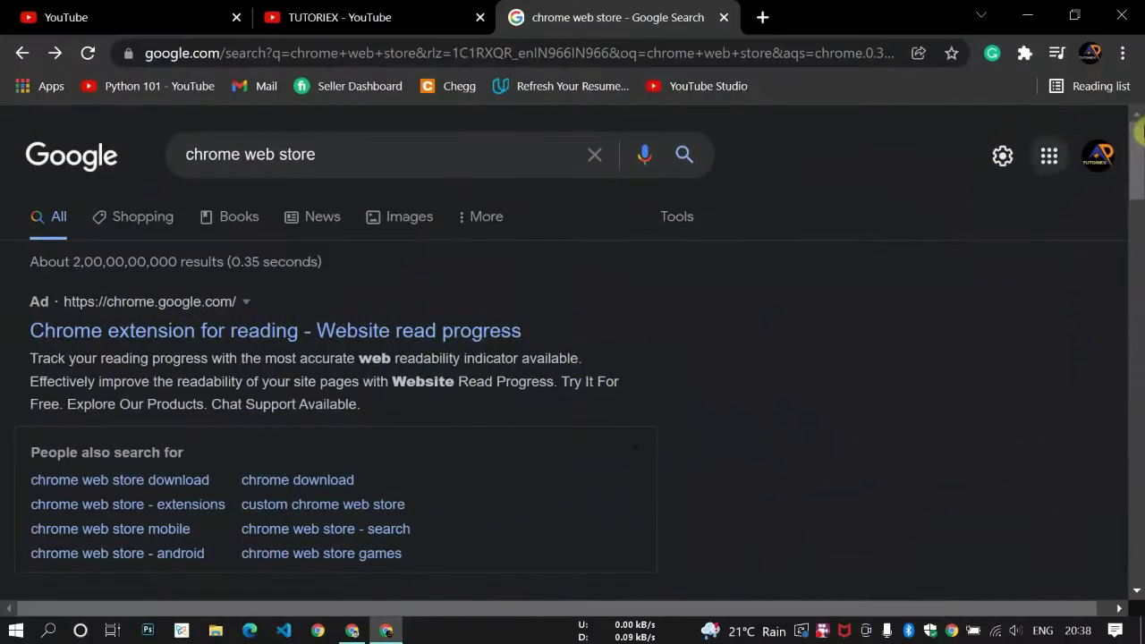
pyautogui.scroll(-3, 157, 339)
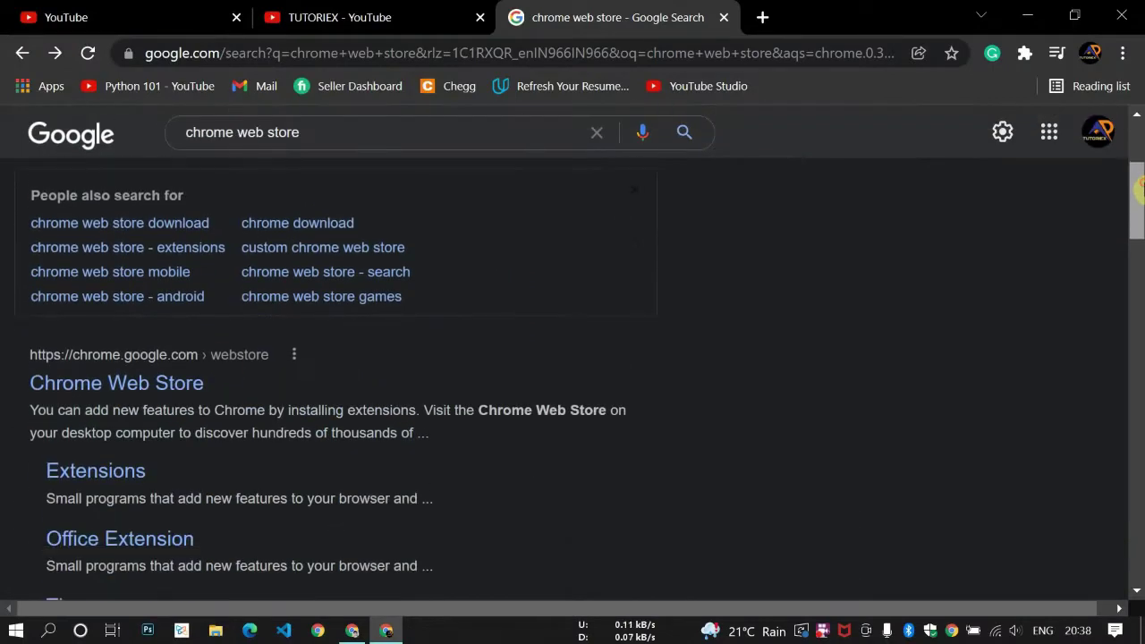
# Go to the Chrome Web Store, search 'adblock' and open the AdBlock — best ad blocker page
pyautogui.click(97, 402)
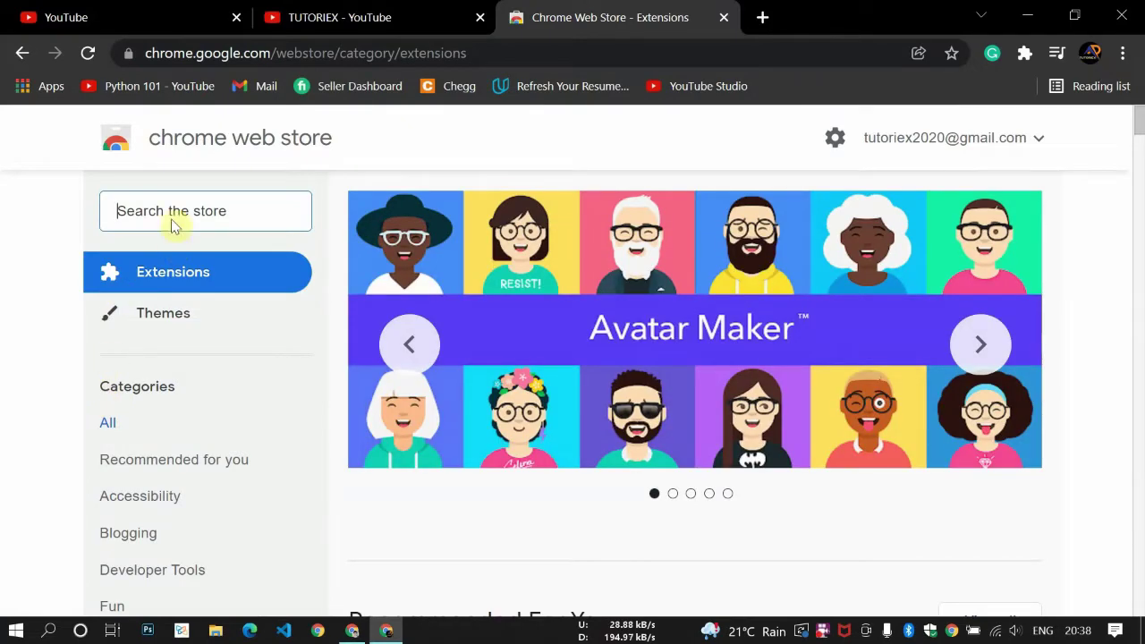
pyautogui.click(173, 211)
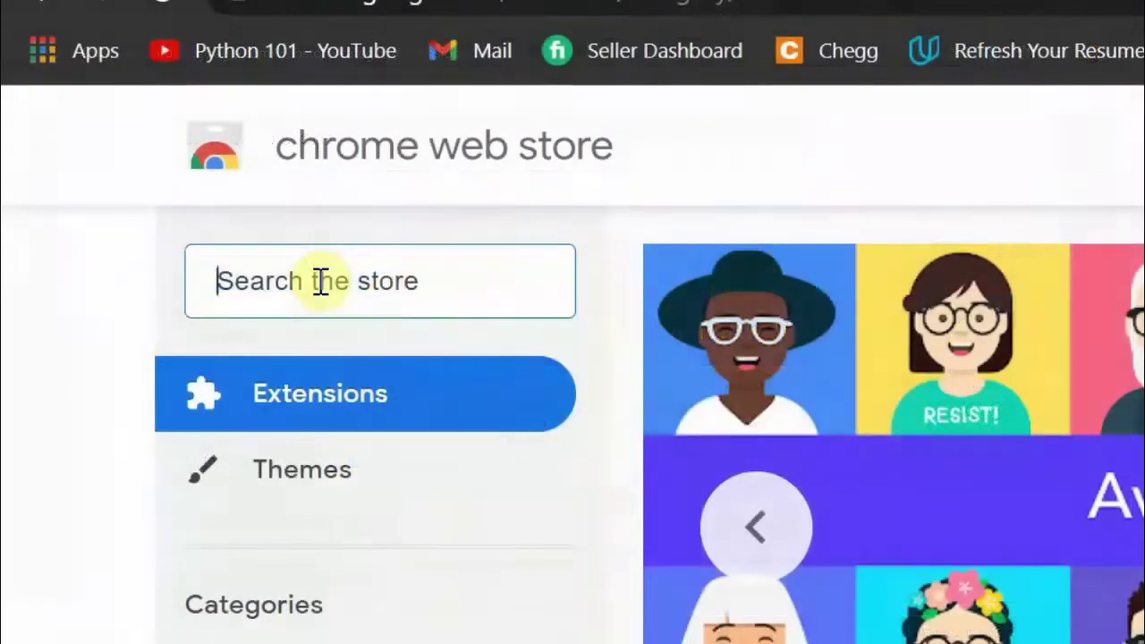
pyautogui.write('adblock')
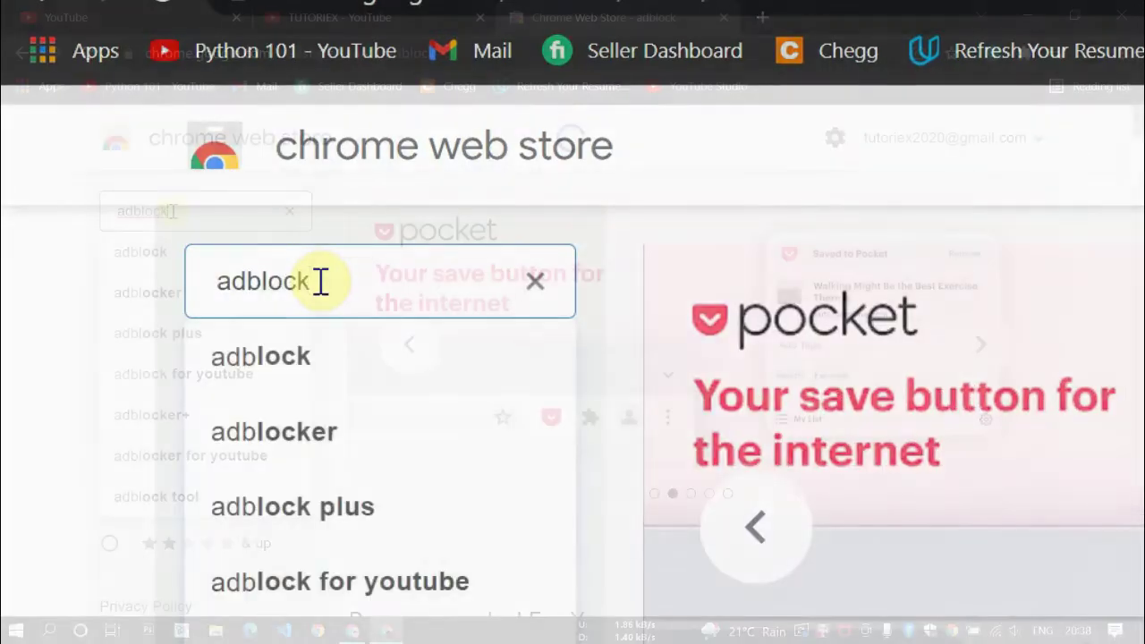
pyautogui.press('Return')
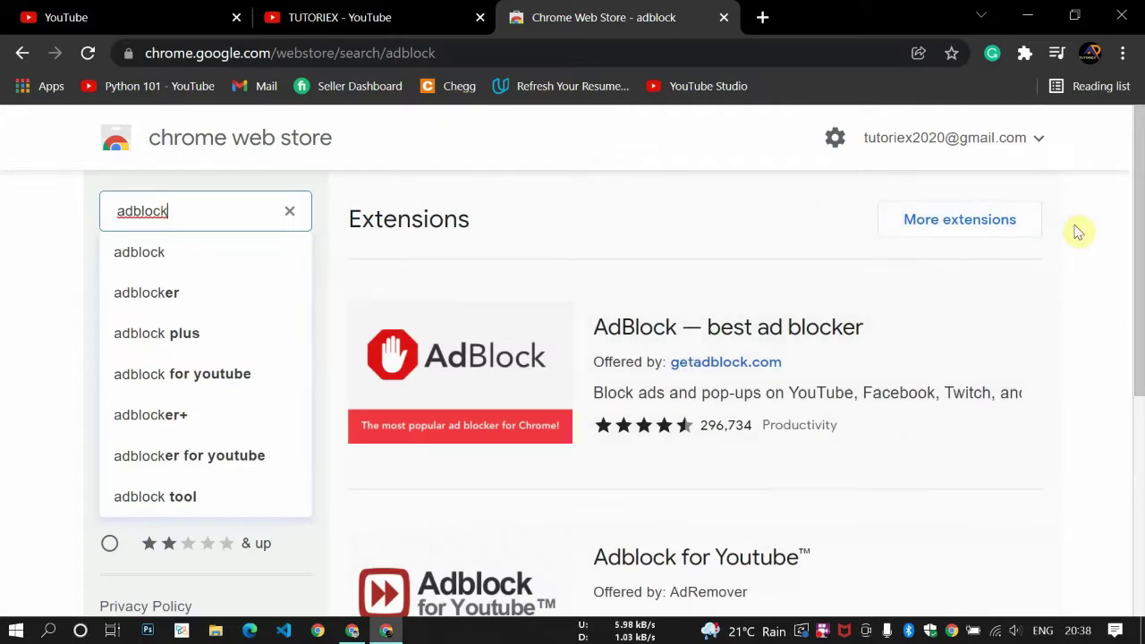
pyautogui.moveTo(1142, 168); pyautogui.dragTo(1138, 238)
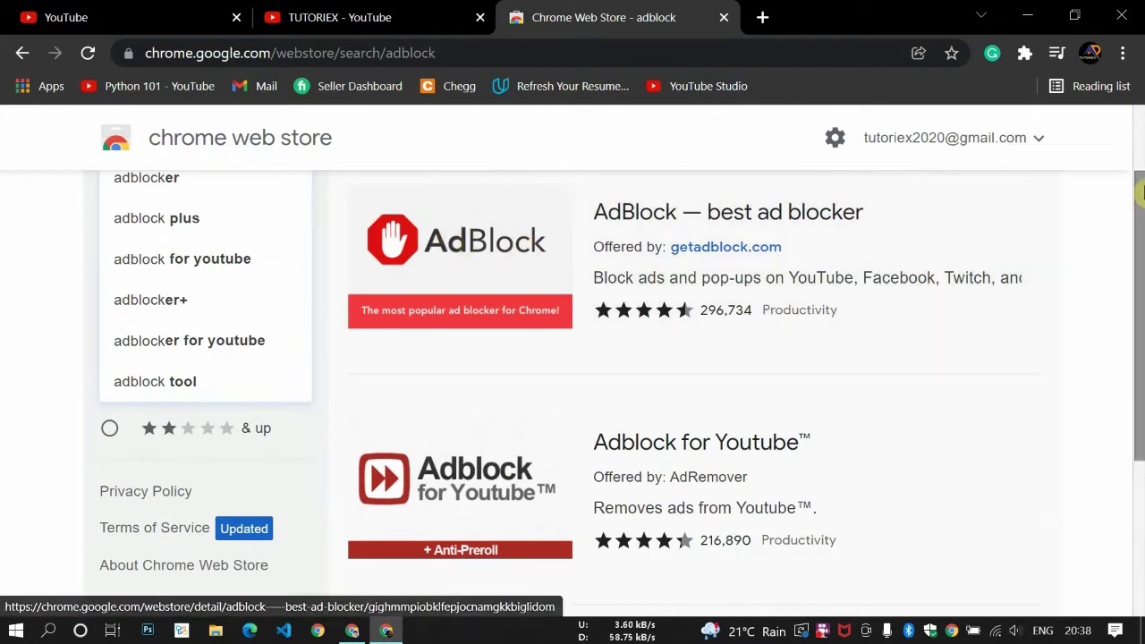
pyautogui.click(460, 239)
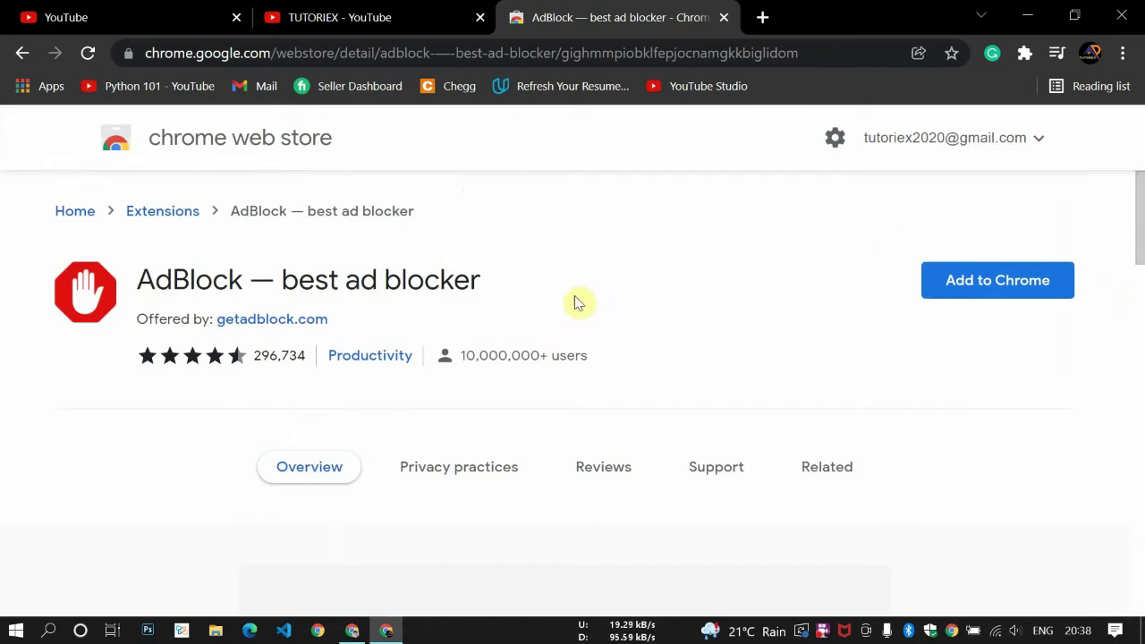
# Add AdBlock to Chrome, confirm the extension install, and close its welcome tab
pyautogui.click(936, 291)
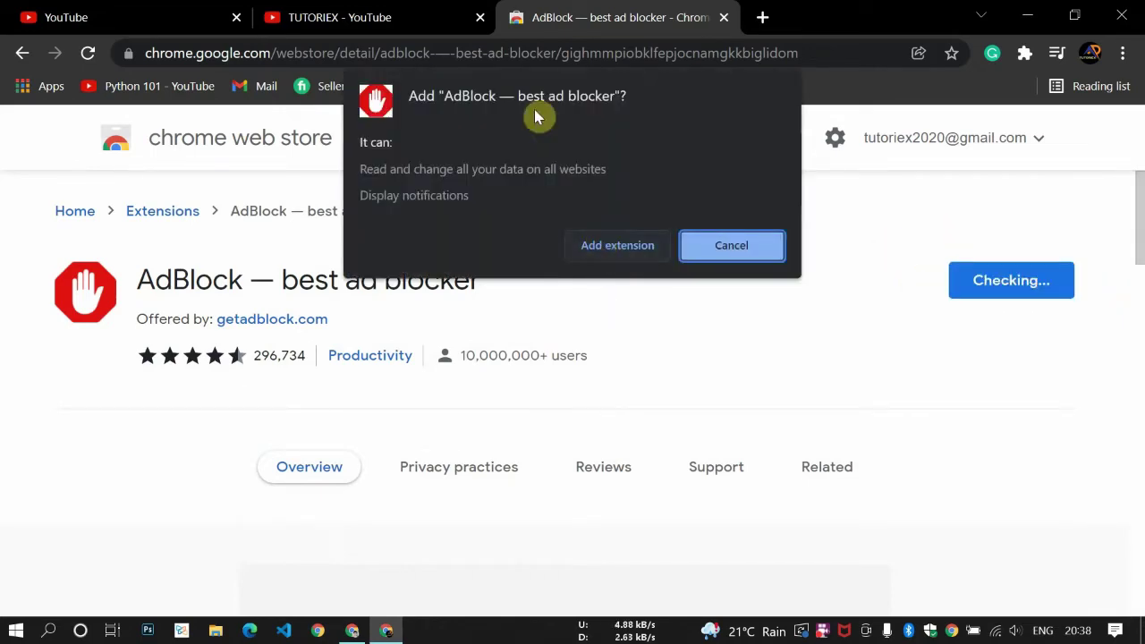
pyautogui.click(618, 246)
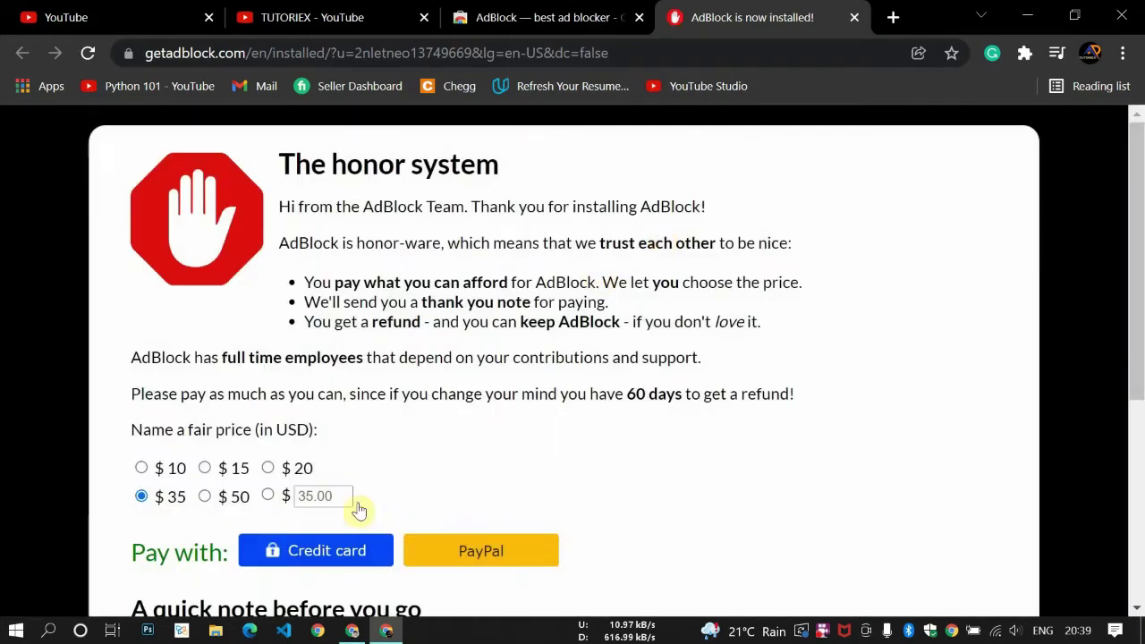
pyautogui.click(854, 18)
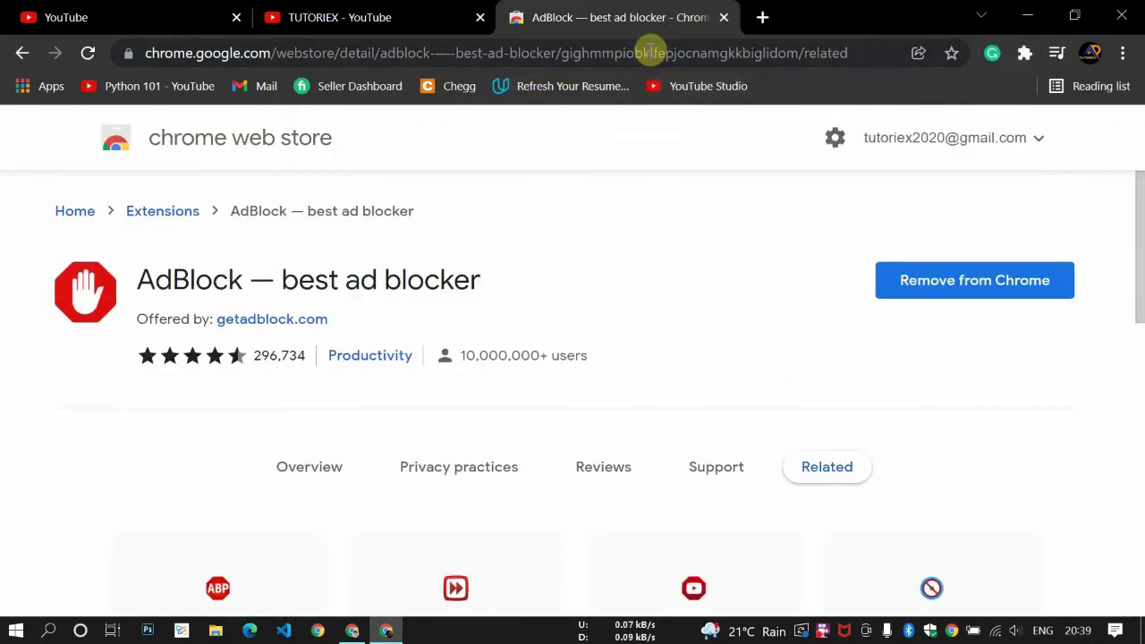
# Close the Web Store tab, pin AdBlock from the Extensions menu, and view its popup
pyautogui.click(724, 18)
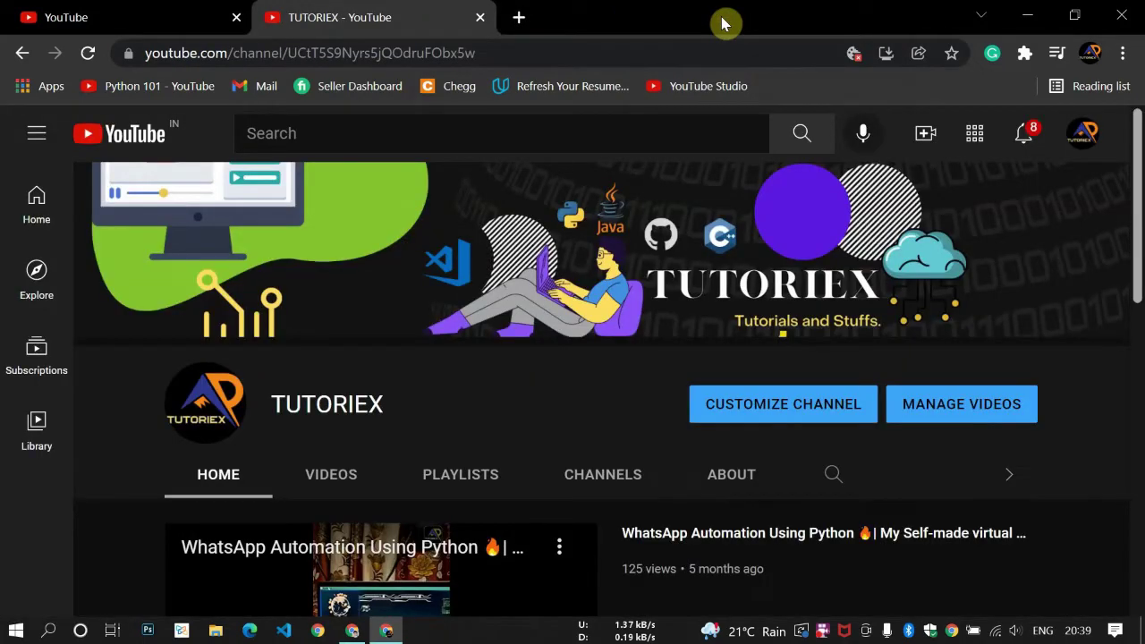
pyautogui.click(1027, 54)
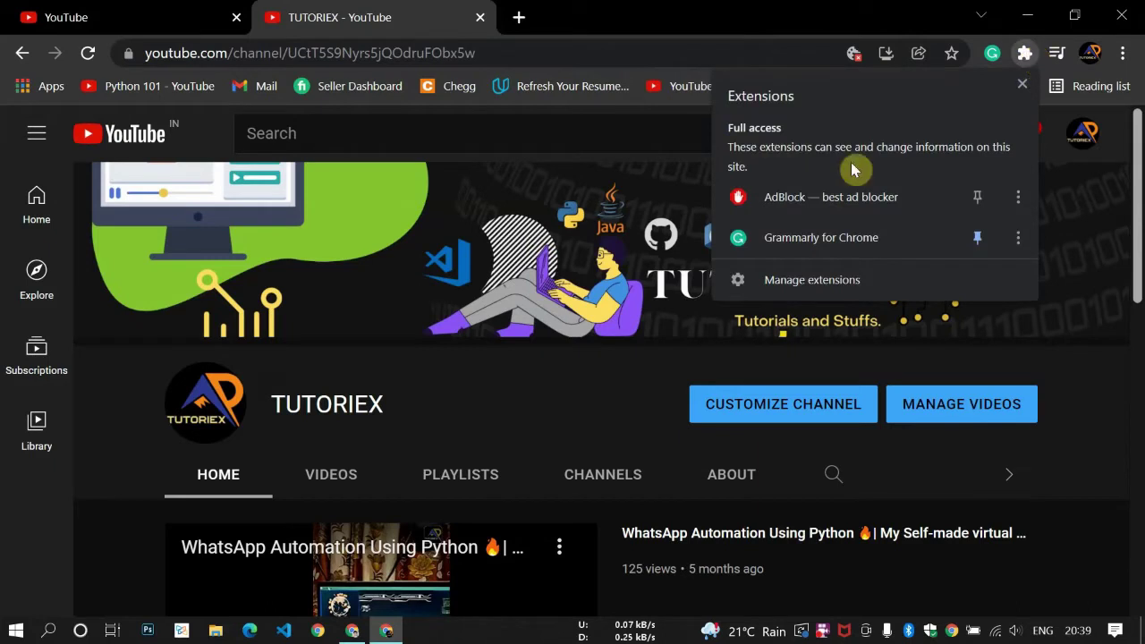
pyautogui.click(979, 197)
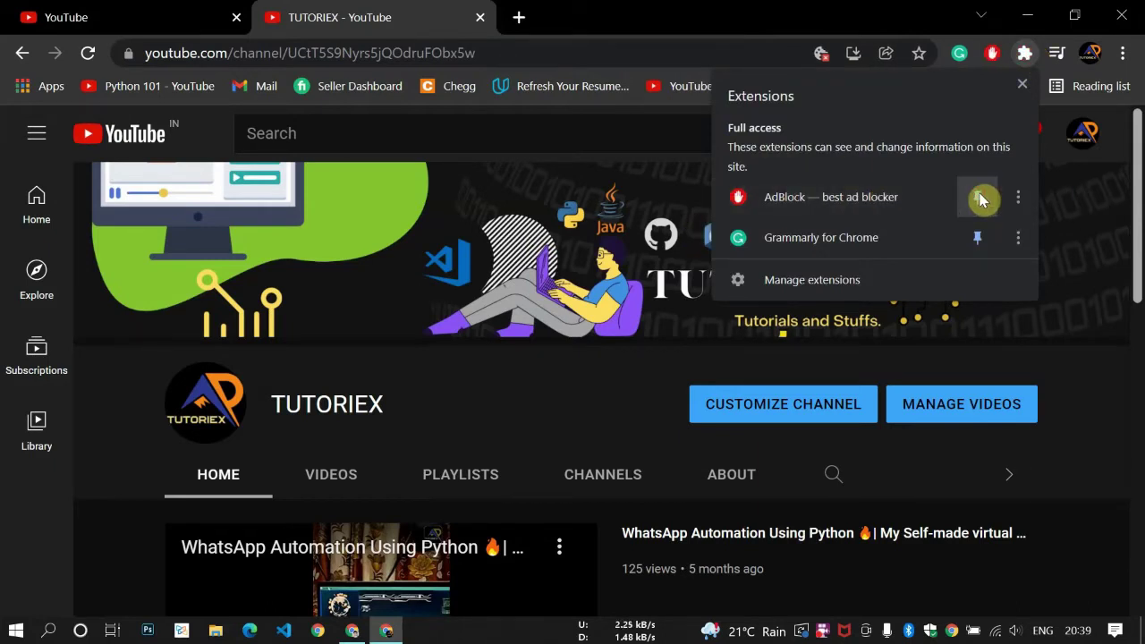
pyautogui.click(993, 55)
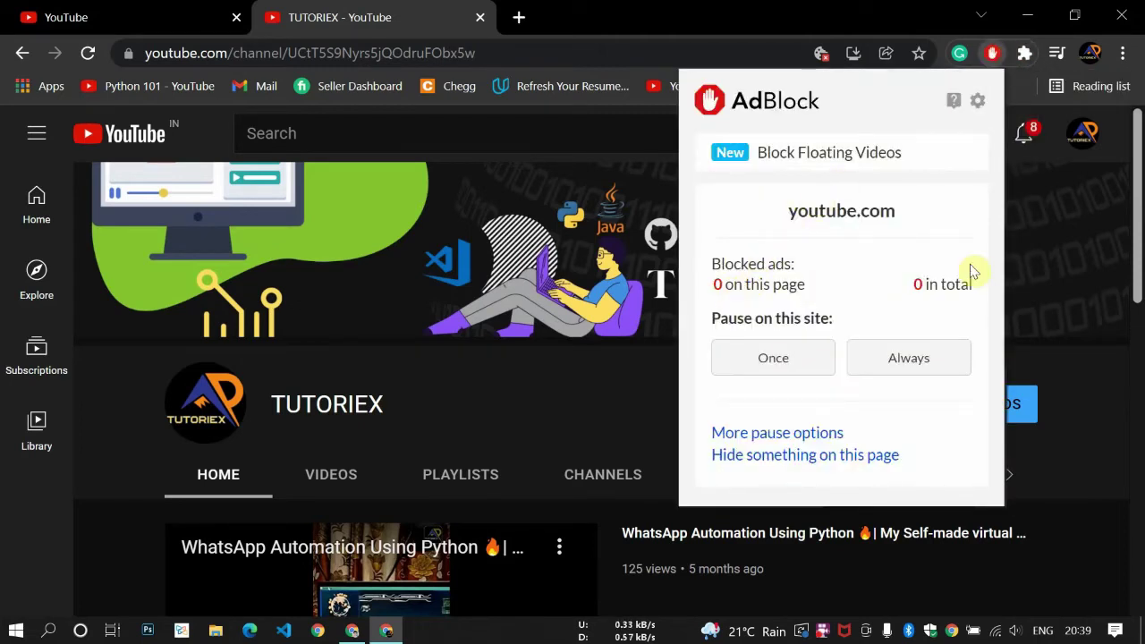
# Reload the YouTube home feed and open the IIT Kanpur internship video
pyautogui.click(792, 8)
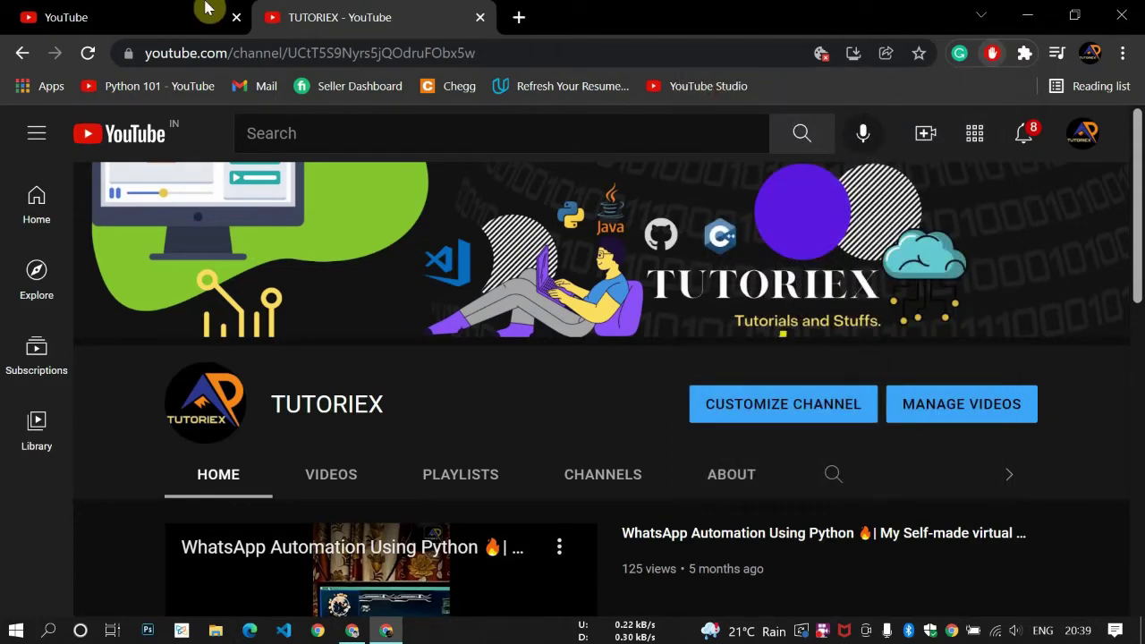
pyautogui.click(166, 9)
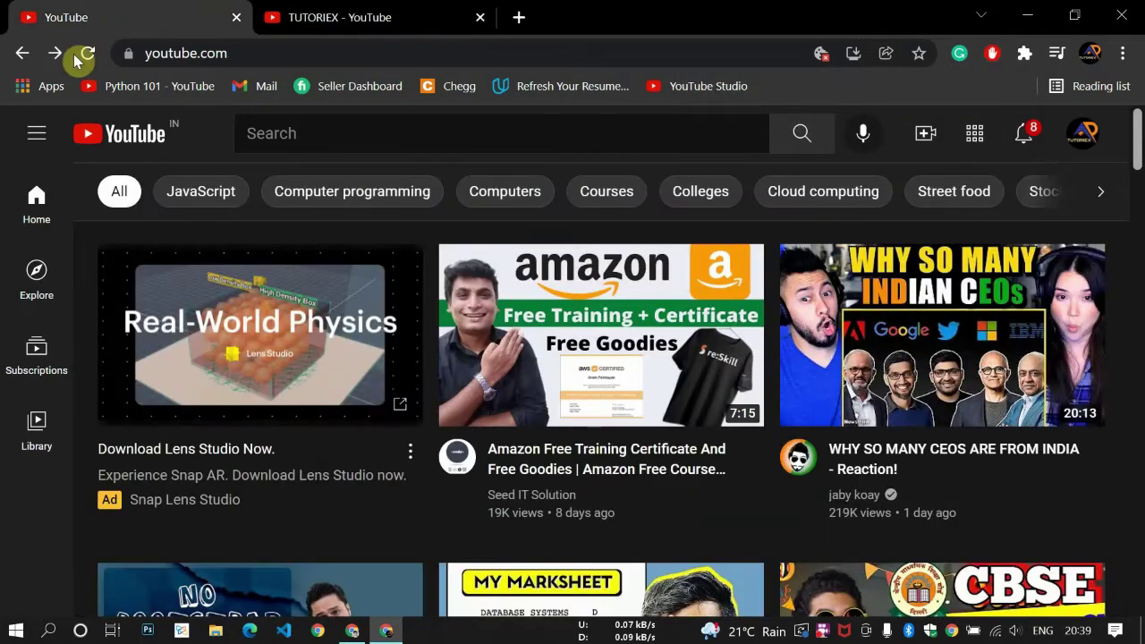
pyautogui.click(88, 56)
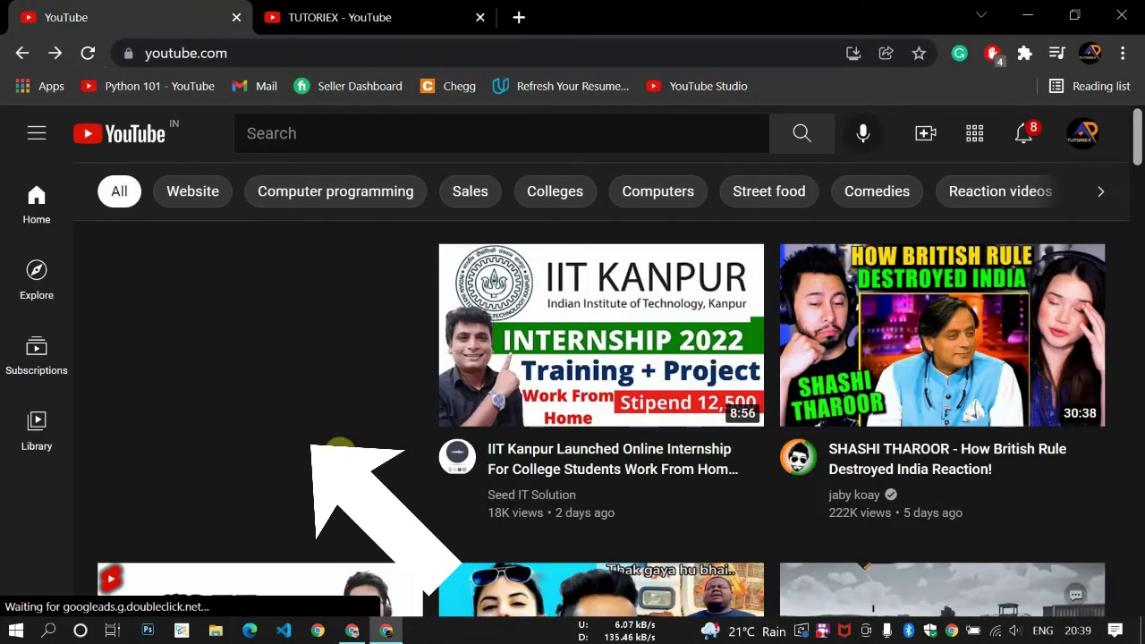
pyautogui.moveTo(684, 380)
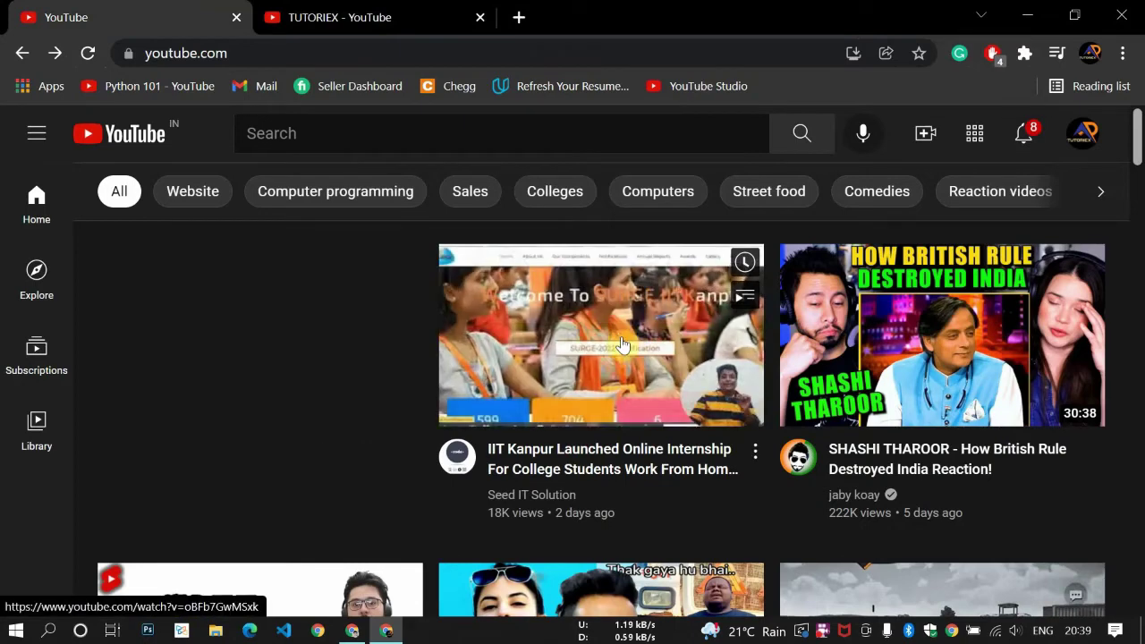
pyautogui.click(623, 345)
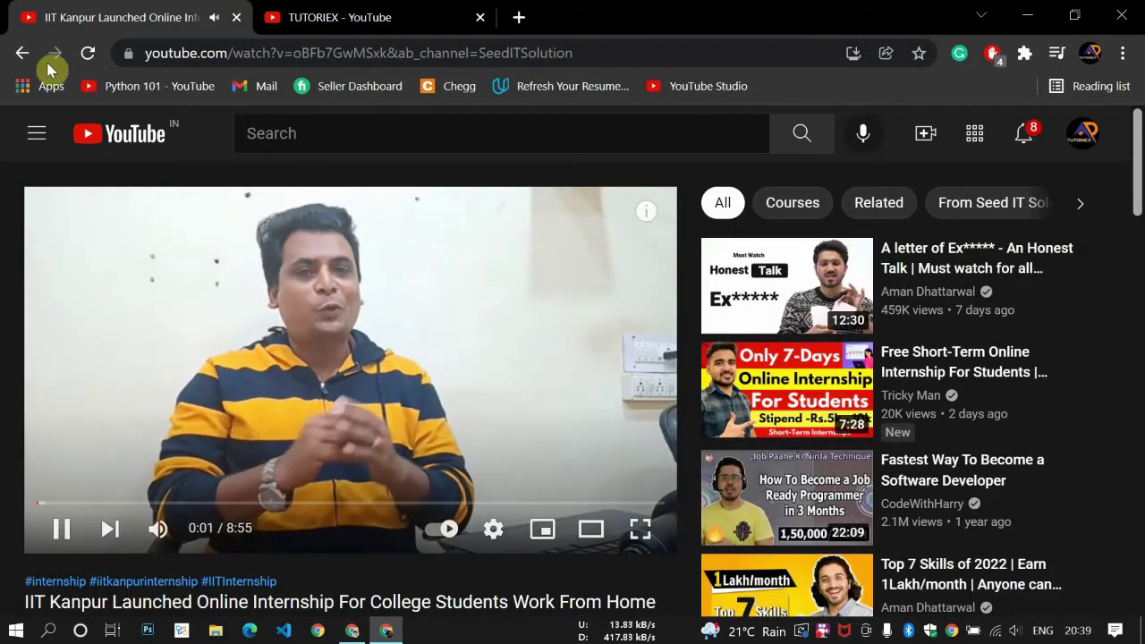
# Return to the feed, play the Deep Focus study music video ad-free, pause it, and open a new tab
pyautogui.click(30, 56)
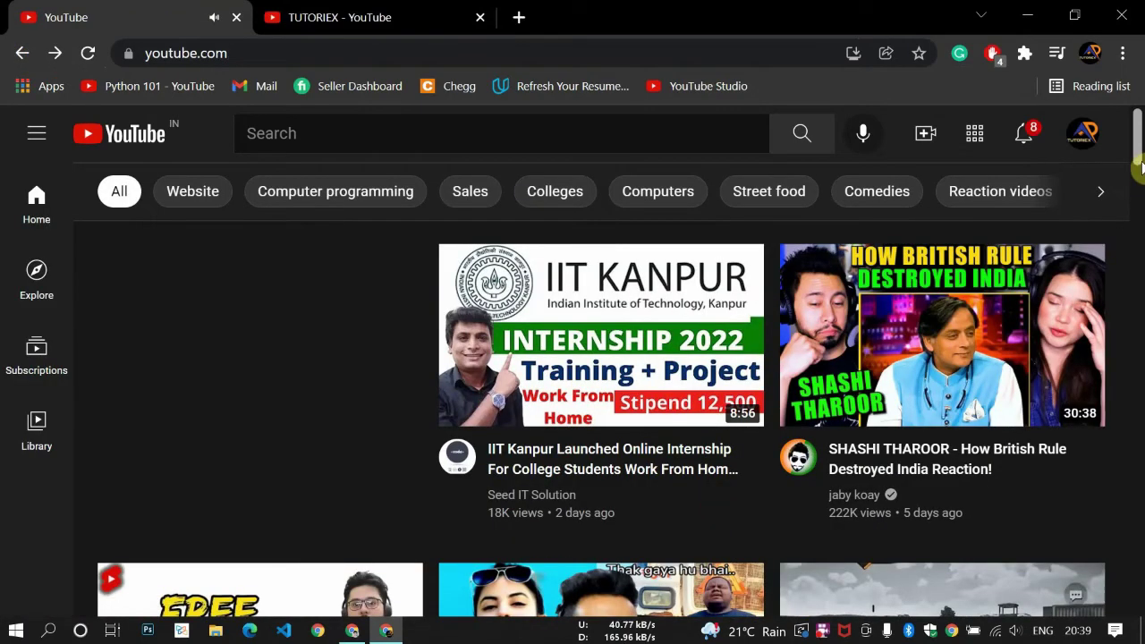
pyautogui.click(1139, 358)
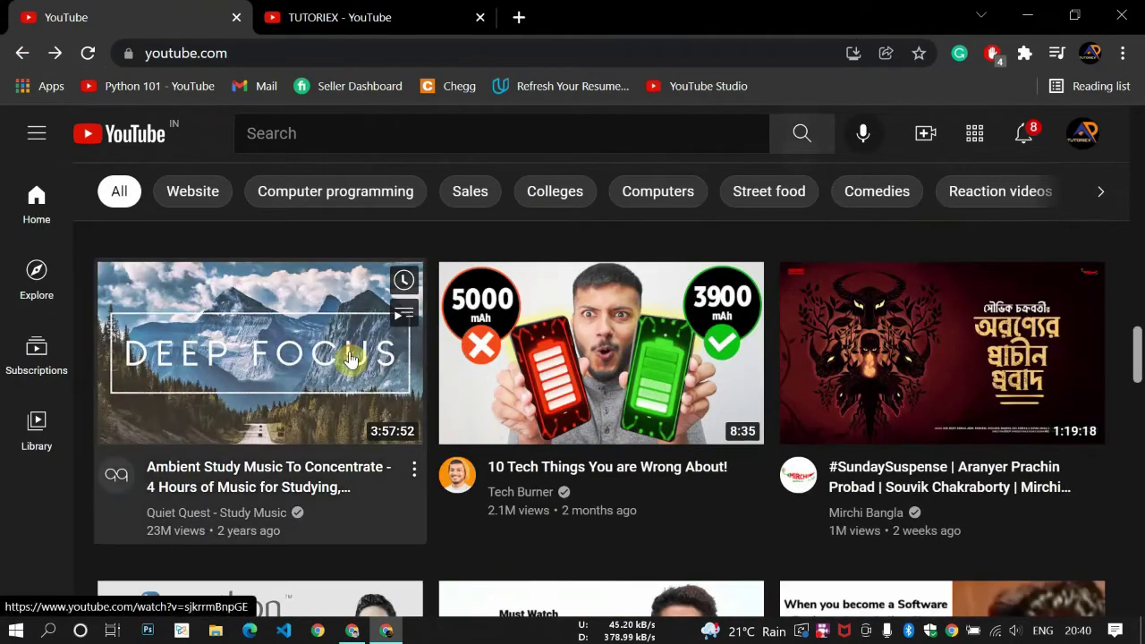
pyautogui.click(353, 359)
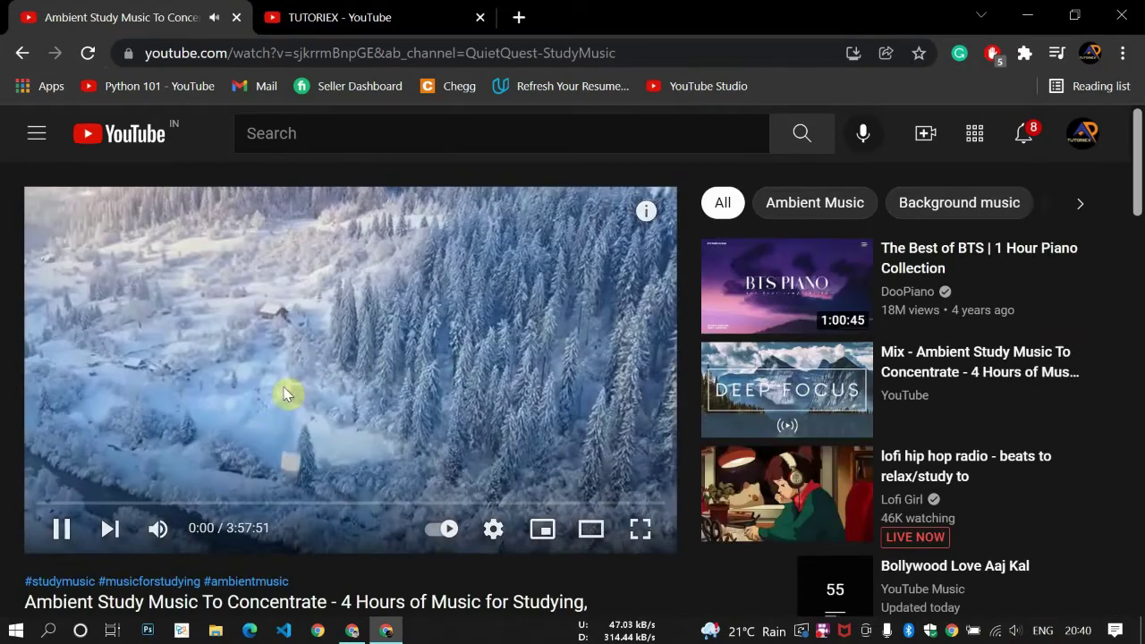
pyautogui.click(349, 365)
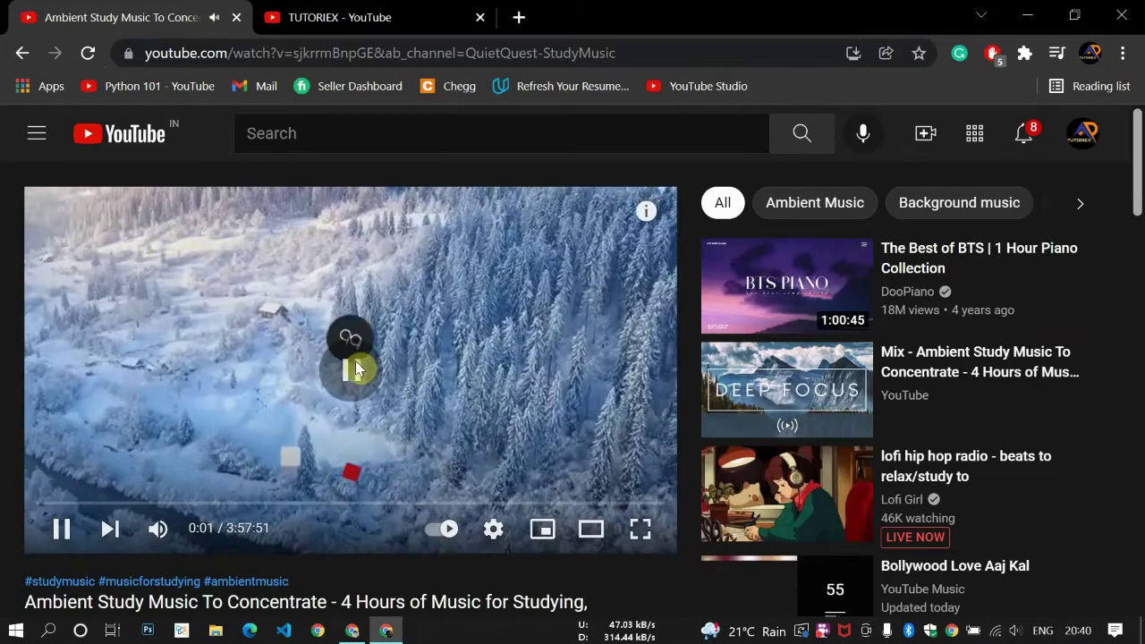
pyautogui.click(519, 17)
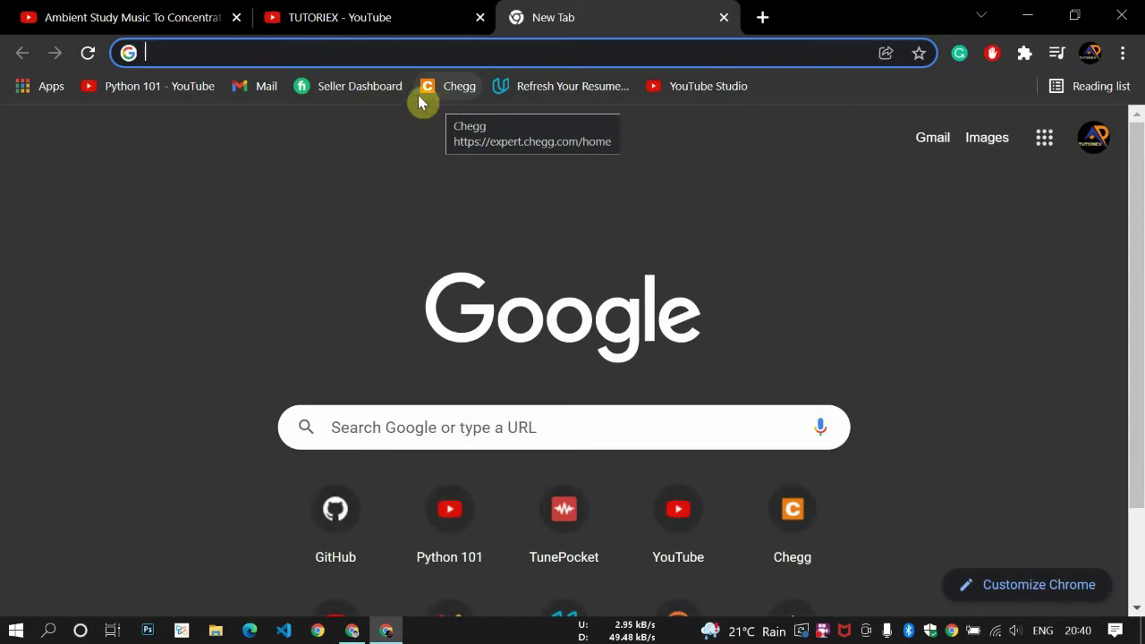
# Back on the study music video, check AdBlock's popup showing 5 ads blocked
pyautogui.click(122, 17)
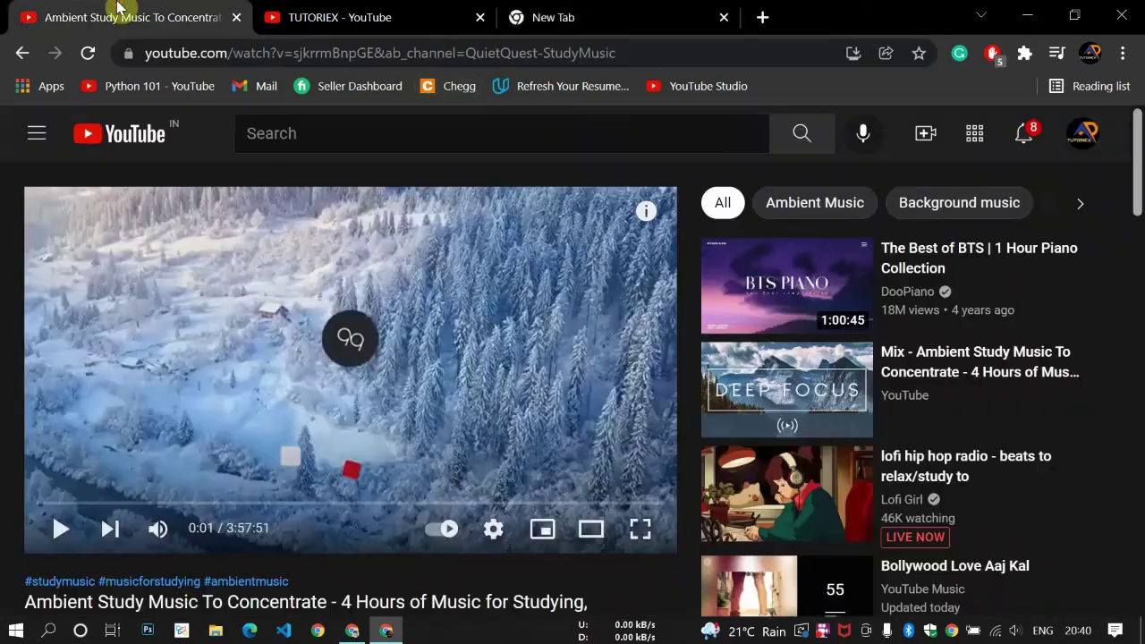
pyautogui.click(991, 56)
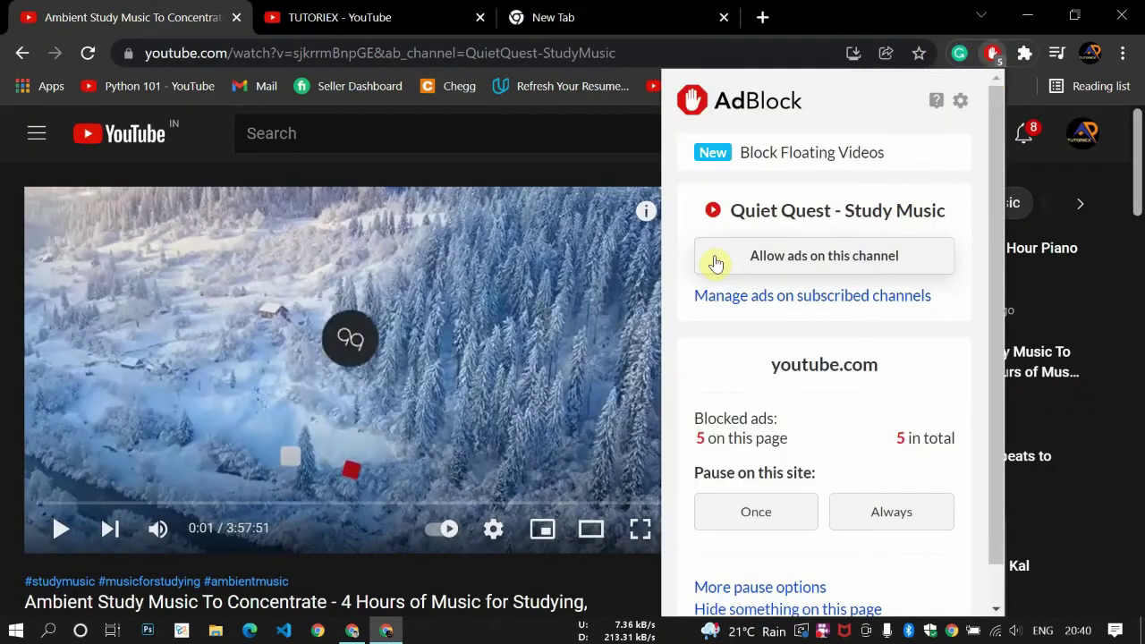